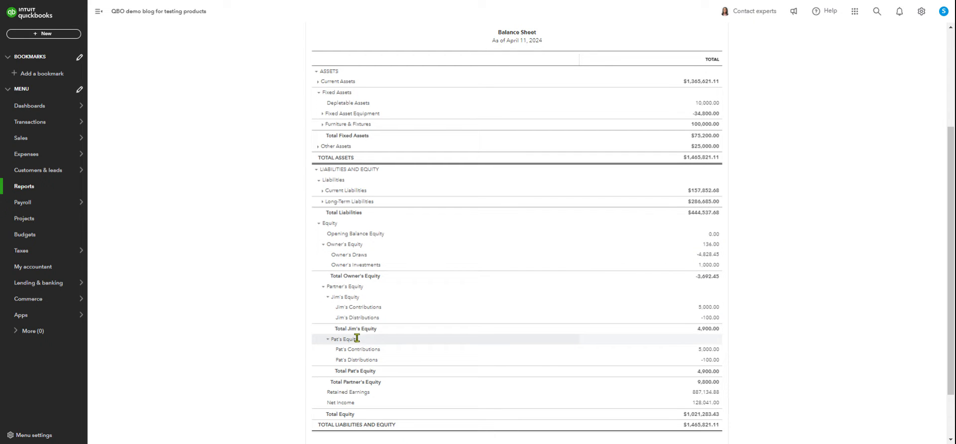
Open the Chart of accounts list from the balance sheet report.
scroll(379, 324, "down", 2)
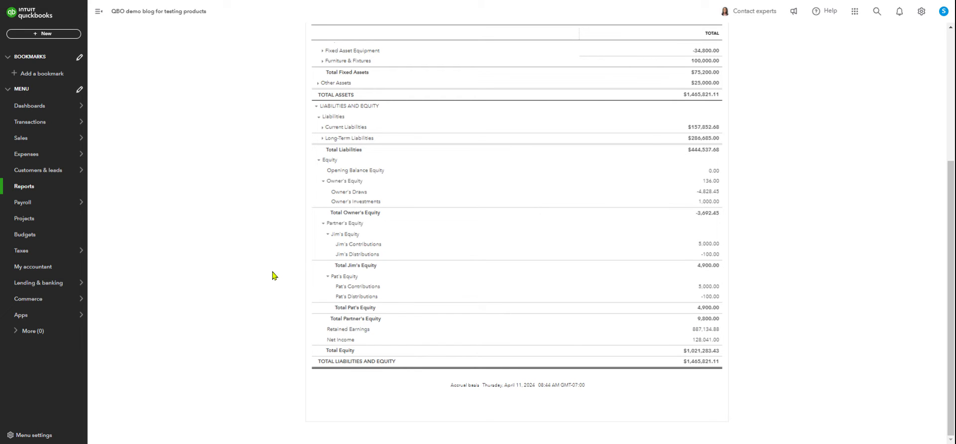
mouse_move(43, 122)
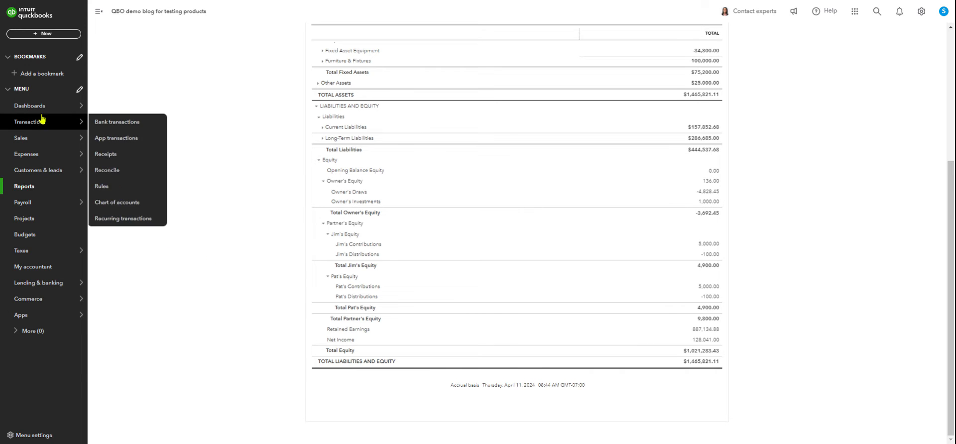
mouse_move(41, 106)
left_click(122, 203)
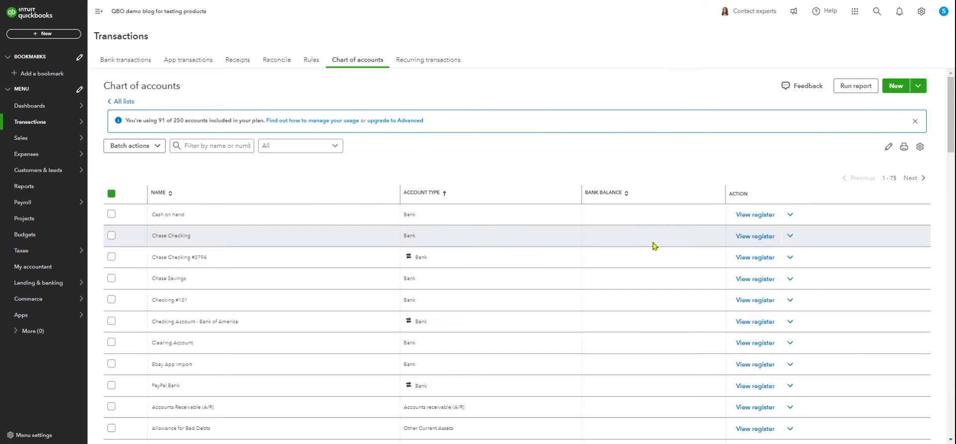
Scroll down to the equity accounts and open the register of Pat's Distributions.
scroll(654, 245, "down", 3)
scroll(654, 244, "up", 3)
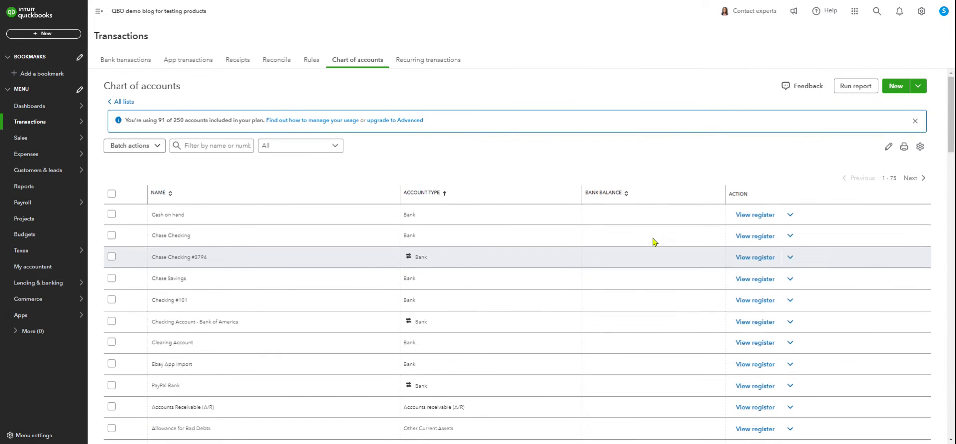
scroll(655, 238, "down", 1)
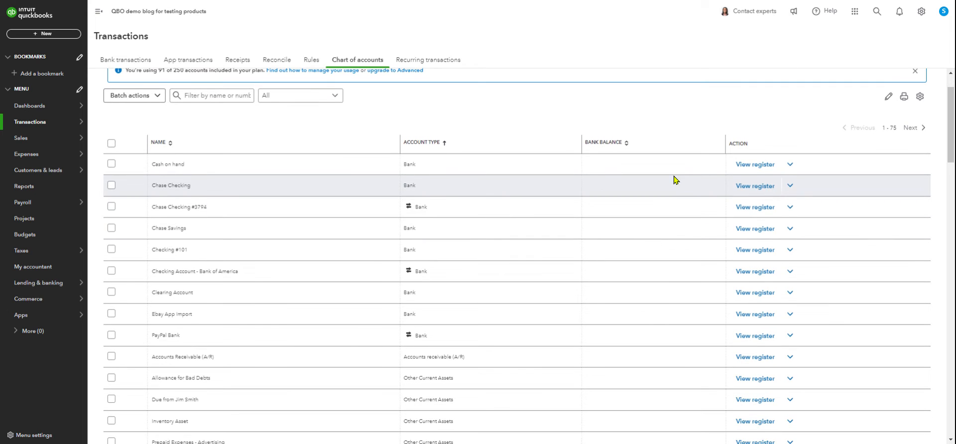
scroll(633, 247, "down", 3)
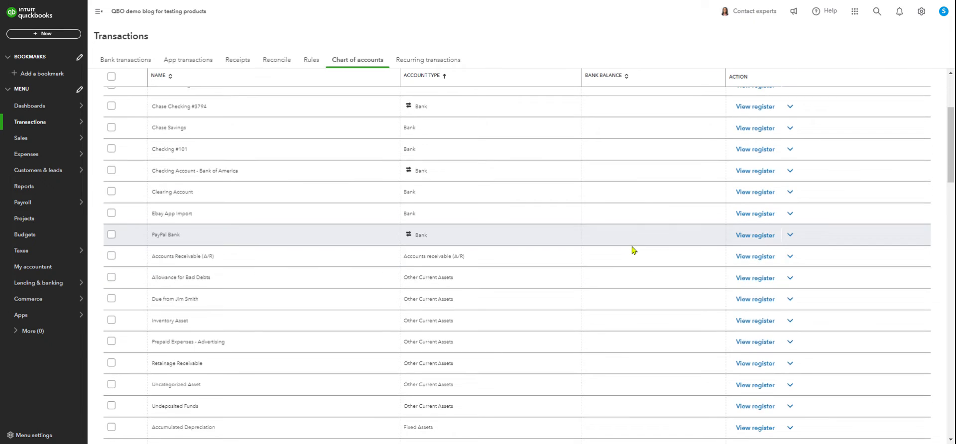
scroll(633, 248, "down", 4)
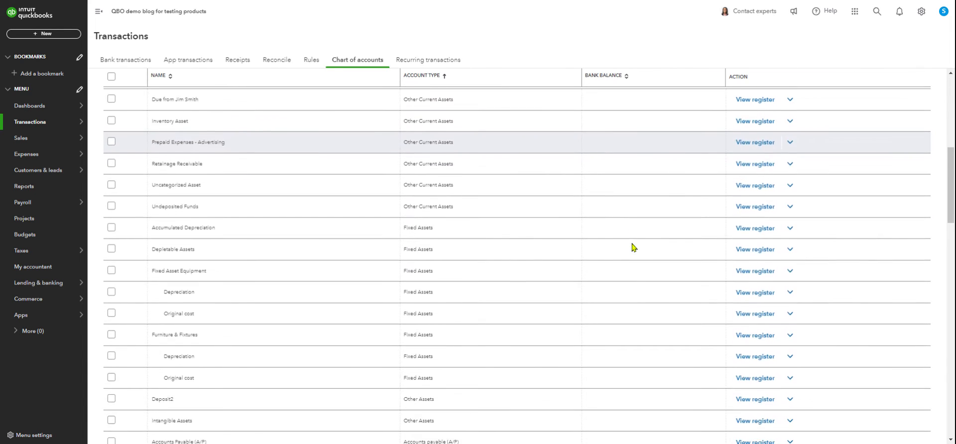
scroll(633, 247, "down", 10)
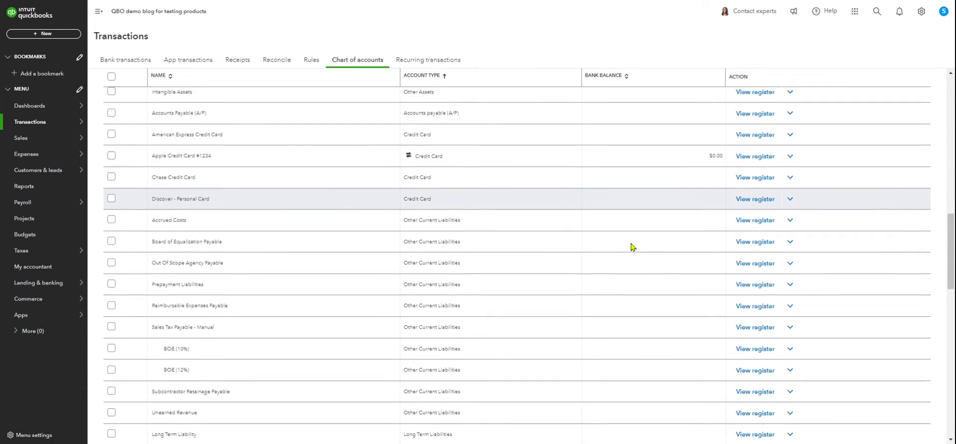
scroll(631, 249, "down", 2)
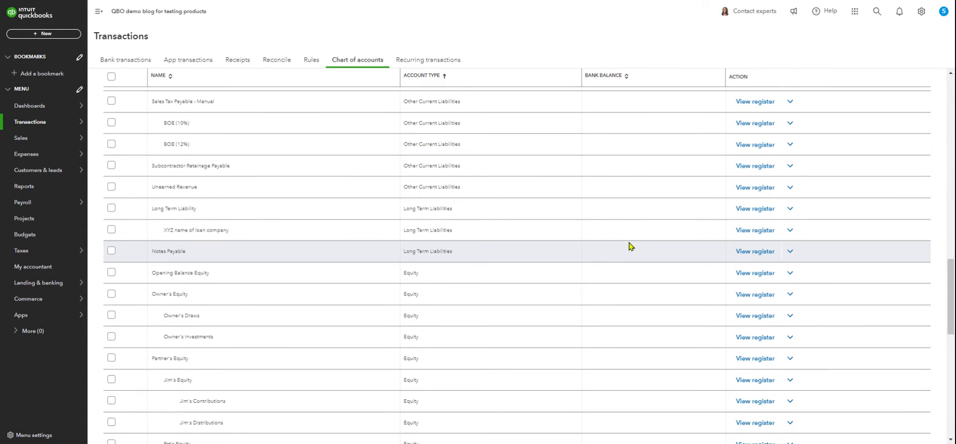
scroll(630, 246, "down", 5)
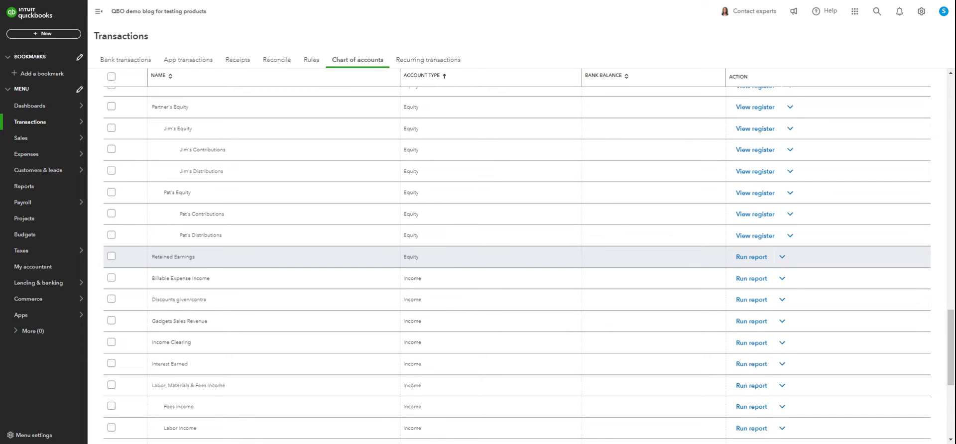
left_click(757, 237)
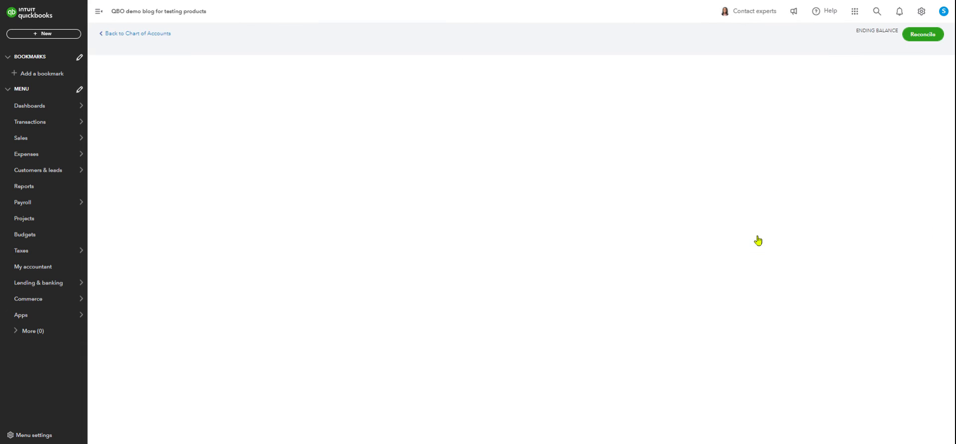
Return to the chart of accounts and review the partner equity accounts and their subaccounts.
left_click(159, 34)
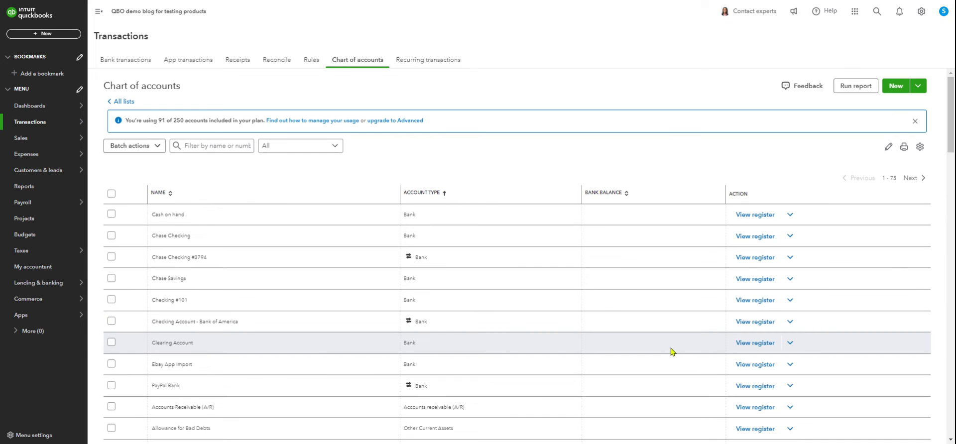
scroll(671, 351, "down", 6)
scroll(671, 333, "down", 5)
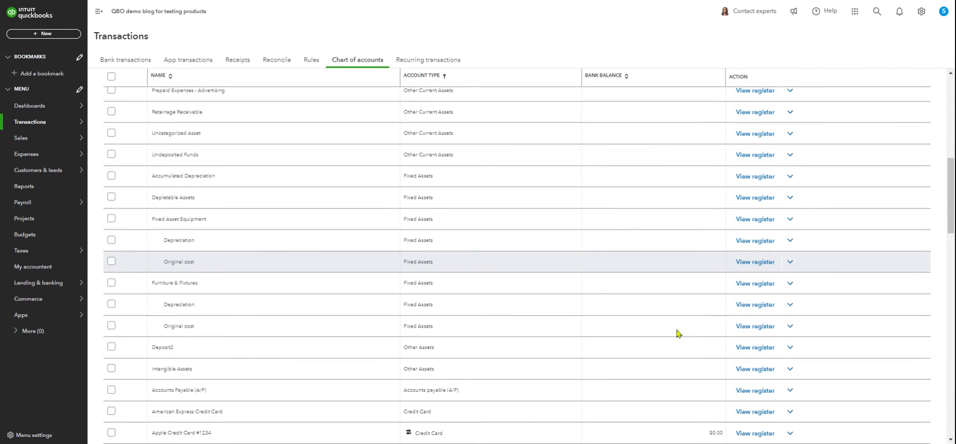
scroll(677, 334, "down", 1)
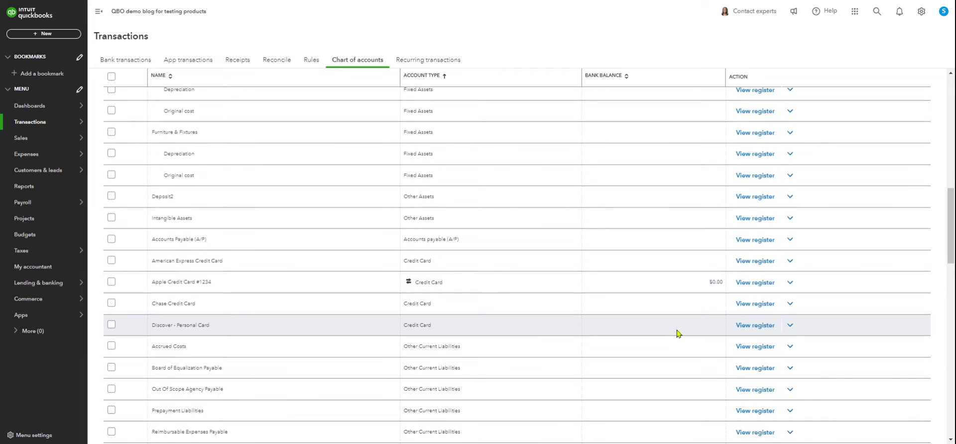
scroll(670, 337, "down", 6)
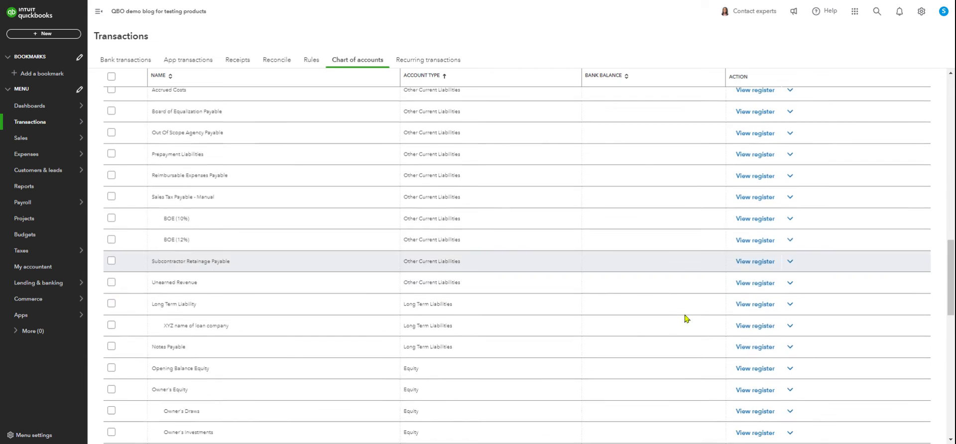
scroll(687, 308, "down", 7)
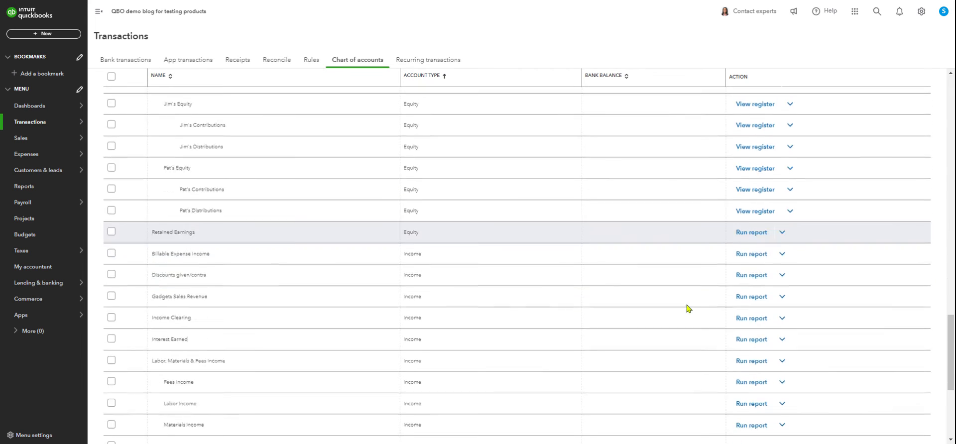
scroll(687, 309, "down", 4)
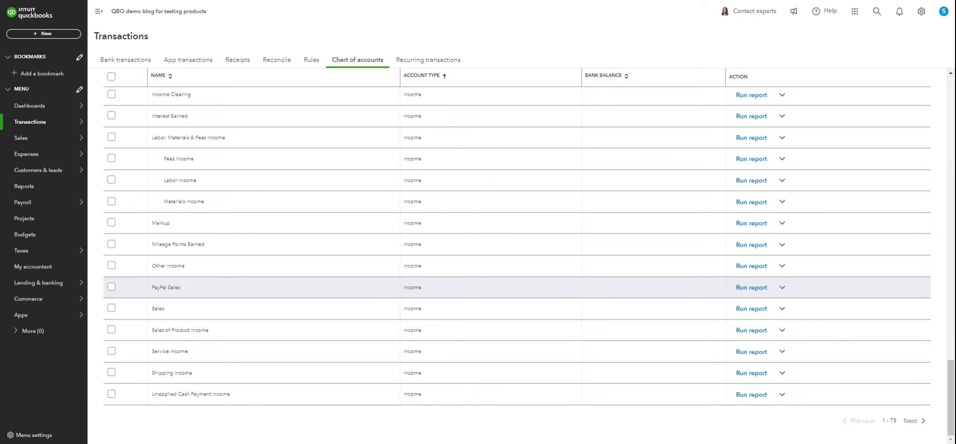
scroll(689, 299, "up", 5)
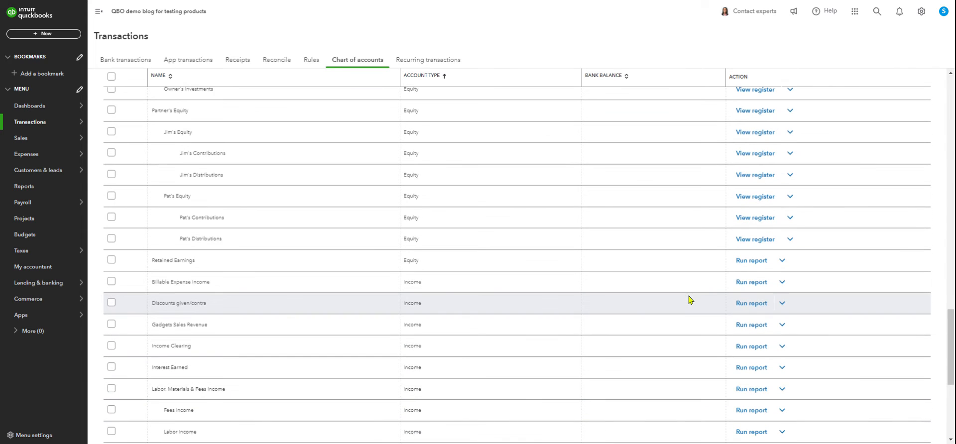
scroll(688, 299, "down", 1)
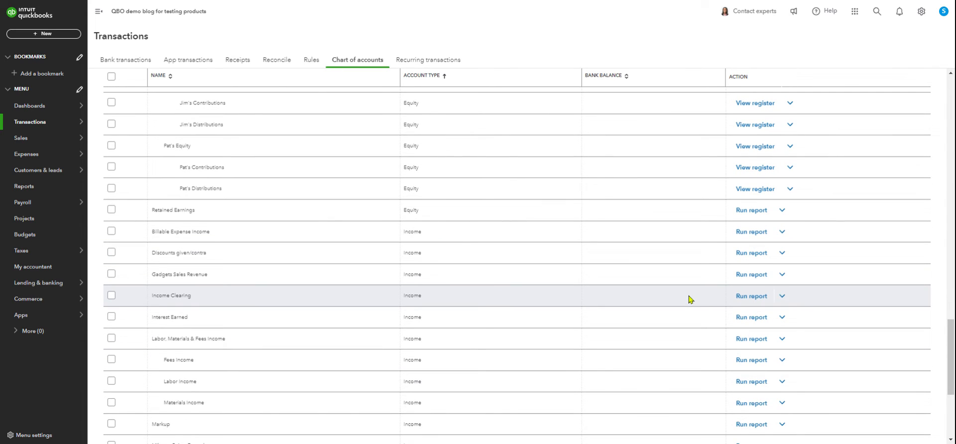
scroll(635, 291, "up", 1)
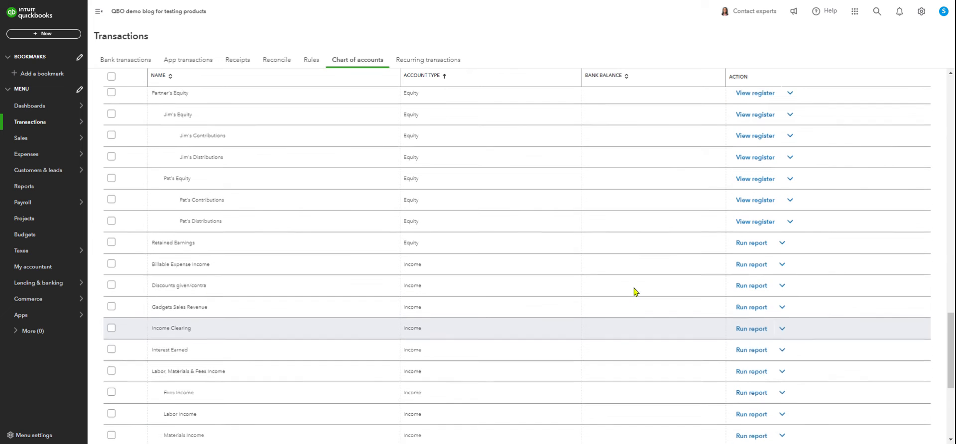
scroll(635, 291, "up", 1)
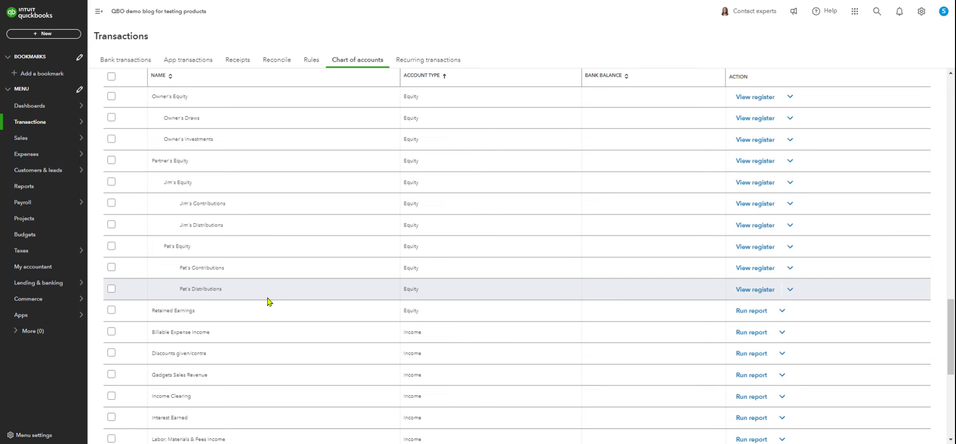
scroll(277, 261, "up", 3)
scroll(550, 235, "down", 3)
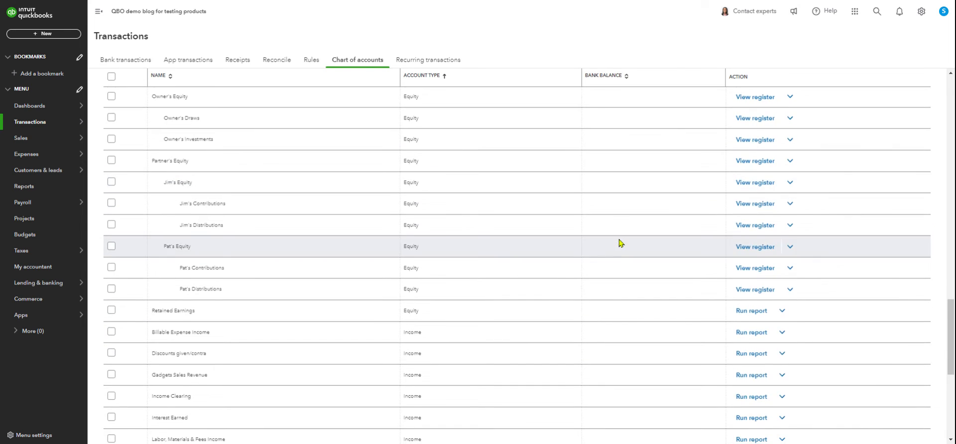
scroll(619, 243, "down", 2)
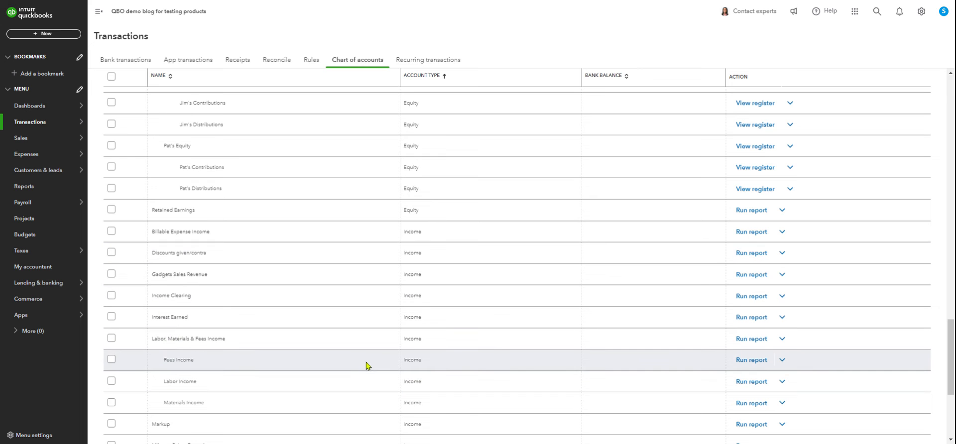
scroll(369, 364, "up", 2)
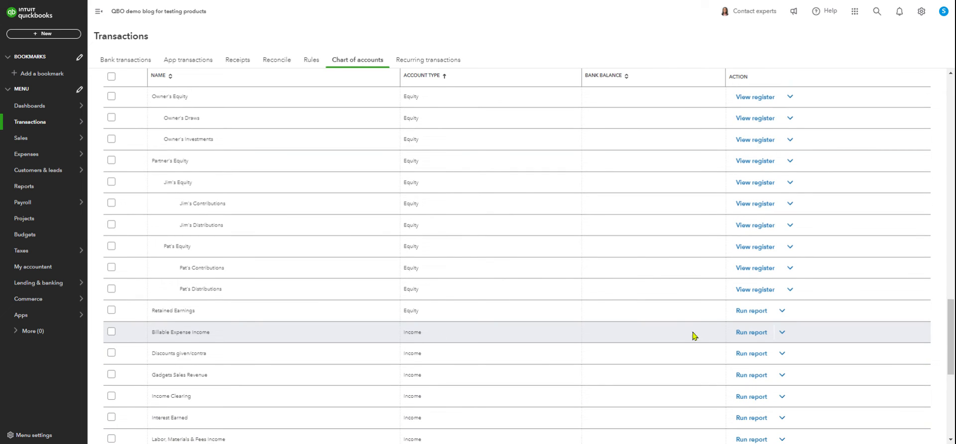
scroll(548, 318, "down", 1)
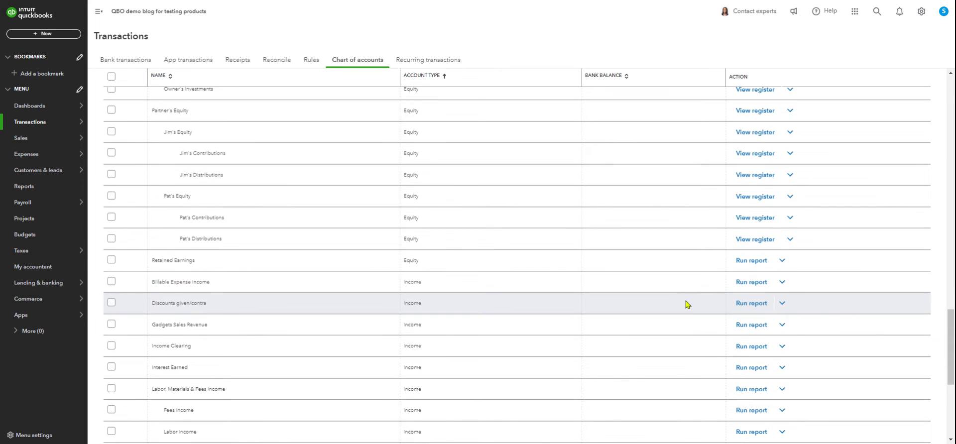
scroll(676, 315, "up", 8)
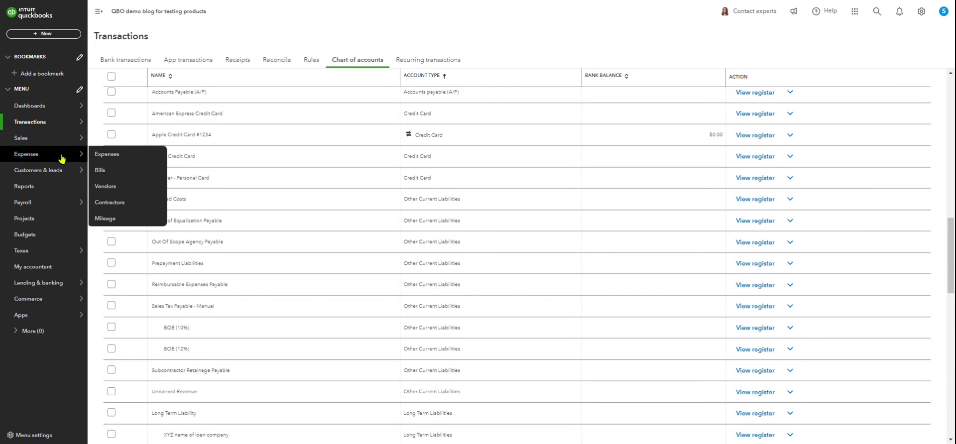
Open the Reports page.
mouse_move(30, 128)
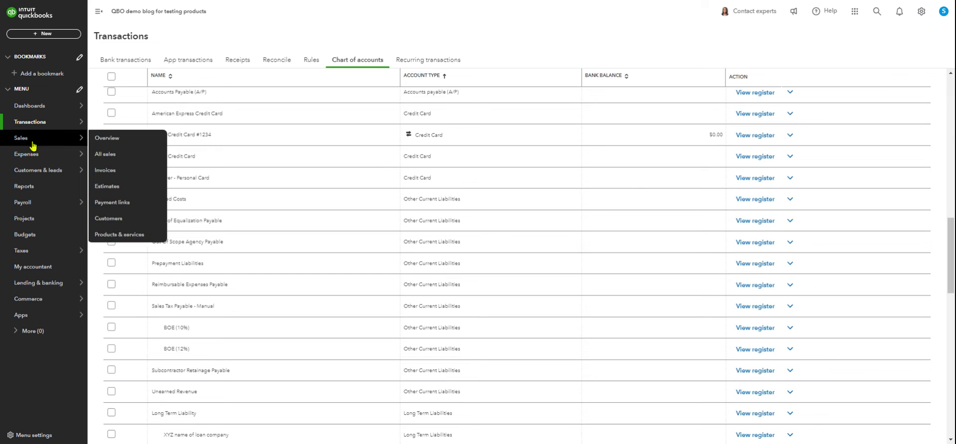
mouse_move(32, 178)
mouse_move(27, 159)
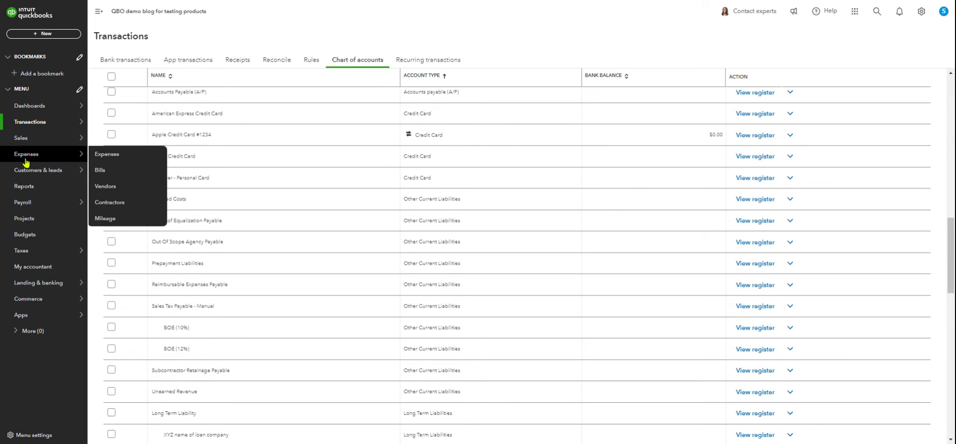
left_click(29, 190)
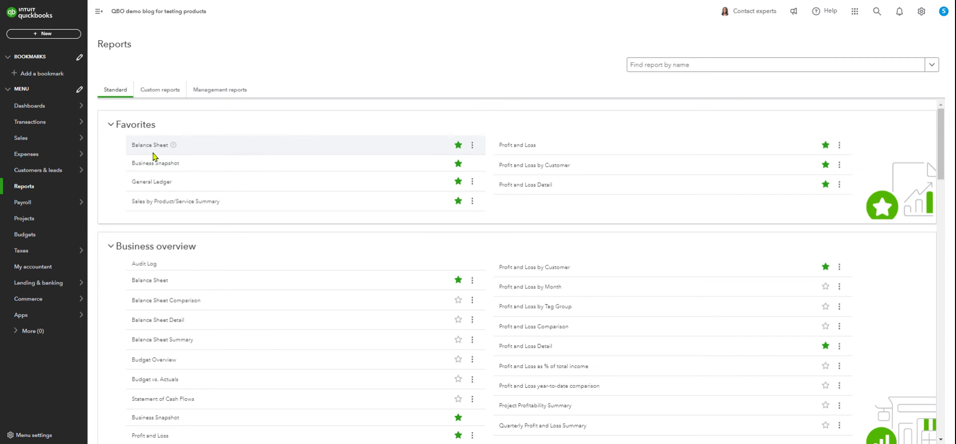
Open the Balance Sheet report and review its equity section.
left_click(149, 148)
scroll(608, 199, "down", 2)
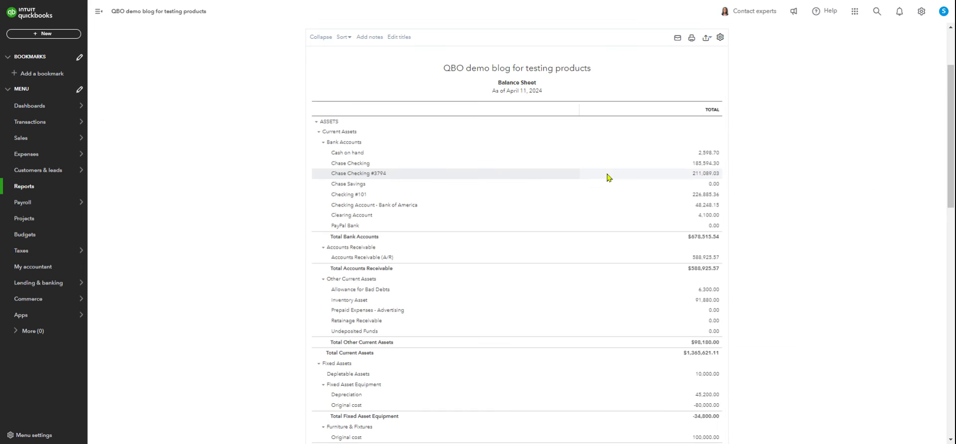
scroll(607, 178, "down", 15)
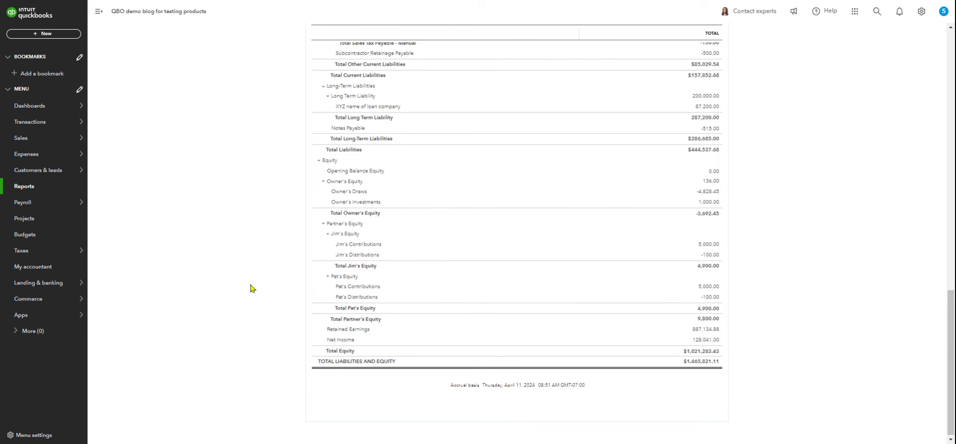
scroll(251, 289, "up", 15)
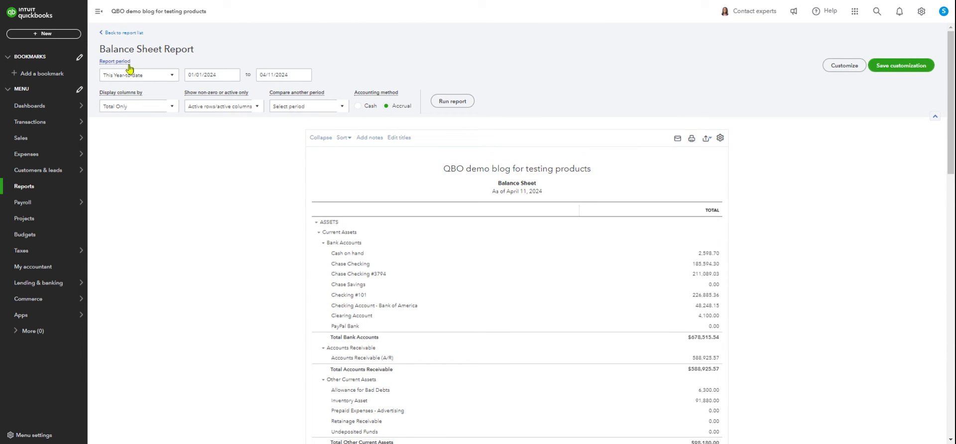
Start a new expense and choose the partner's vendor record as the payee.
left_click(46, 34)
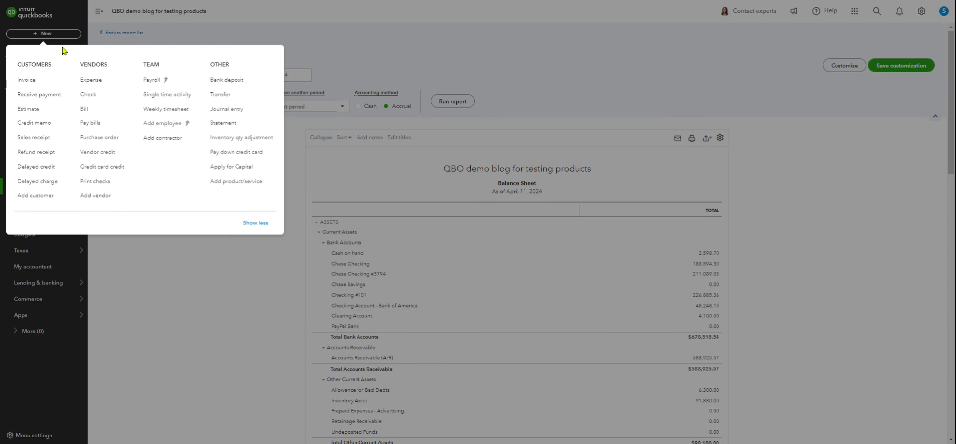
left_click(92, 81)
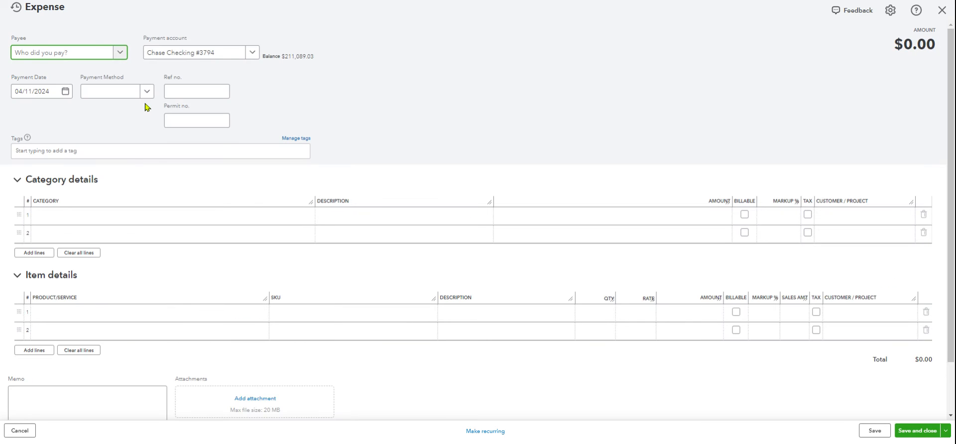
left_click(59, 55)
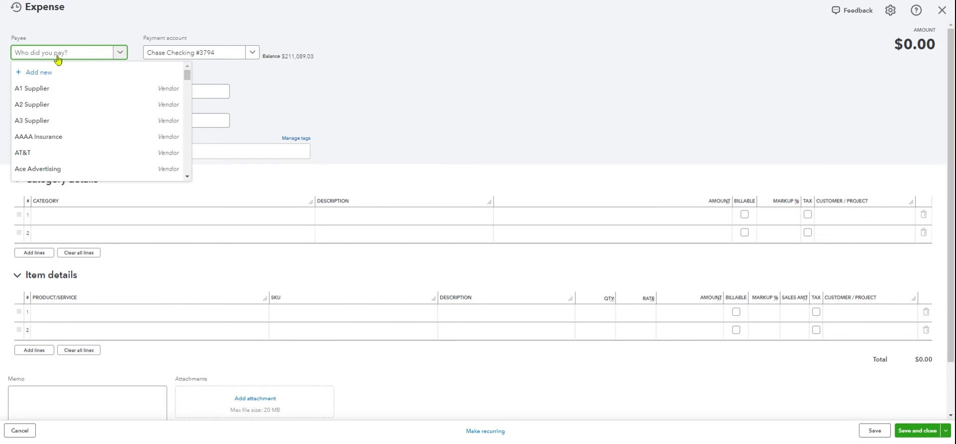
type("pat")
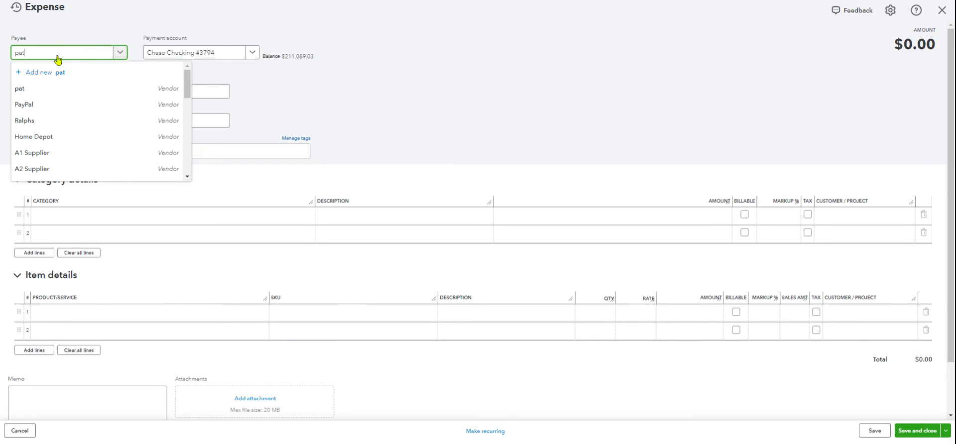
left_click(35, 87)
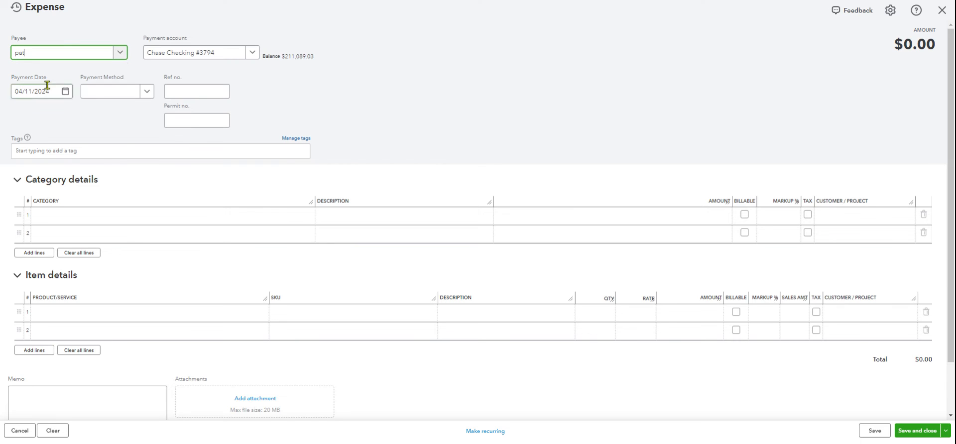
Set the expense's payment date to 12/31/2023.
left_click(65, 93)
left_click(23, 115)
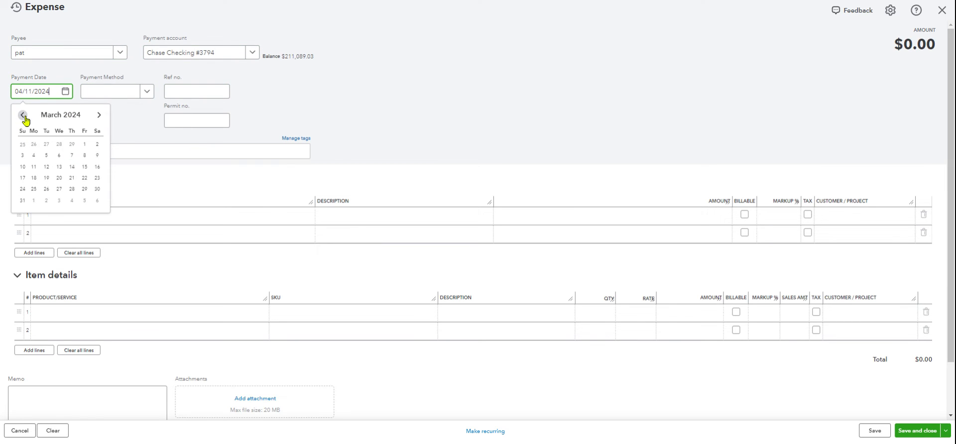
left_click(24, 116)
left_click(23, 116)
left_click(24, 116)
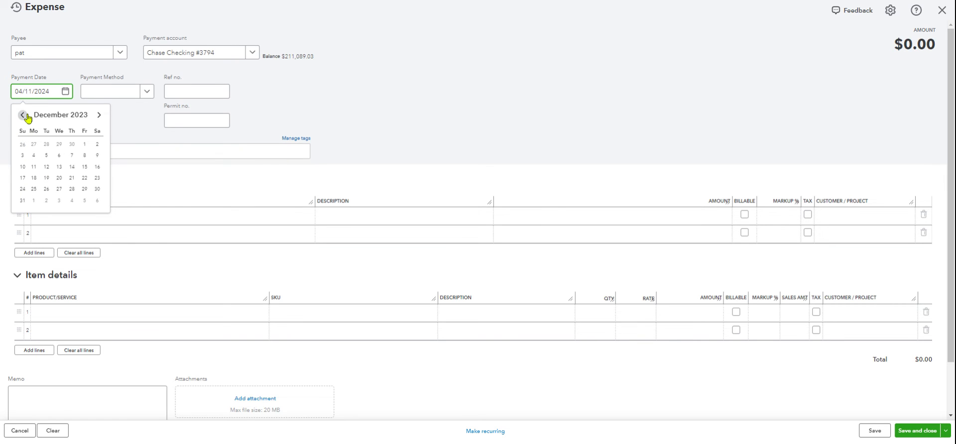
left_click(23, 201)
Categorize the expense line to Retained Earnings for $887,000.00 and save and close it.
left_click(96, 216)
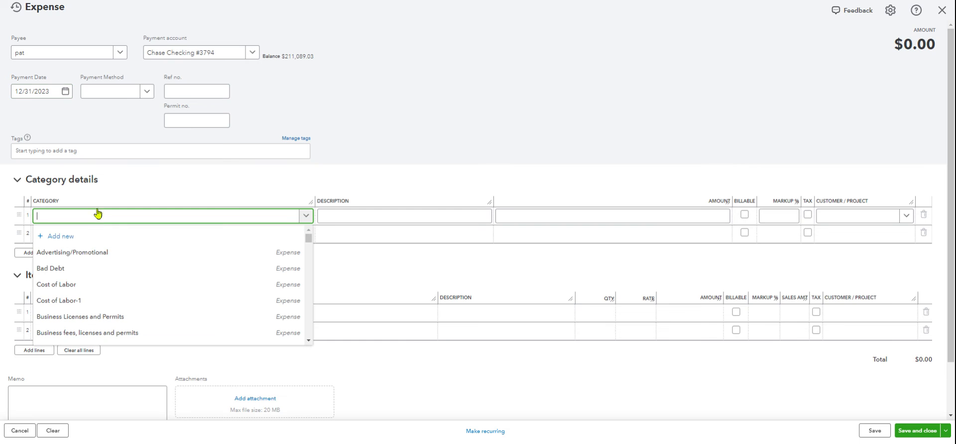
type("ra")
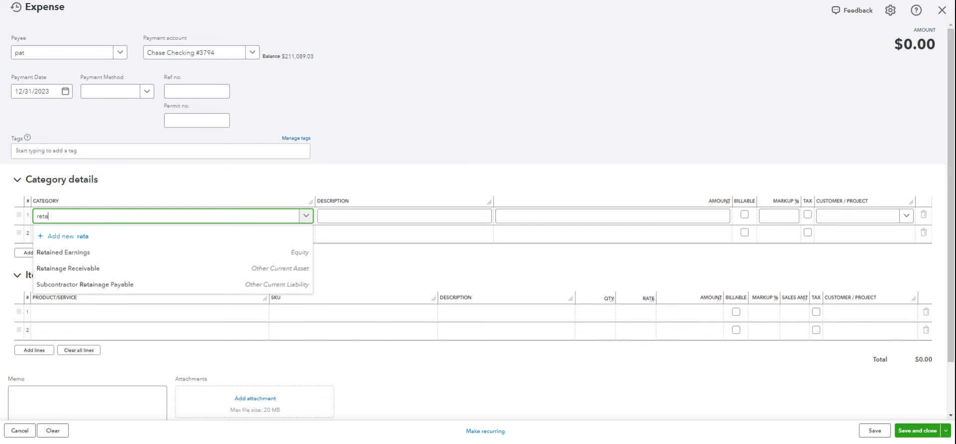
left_click(183, 252)
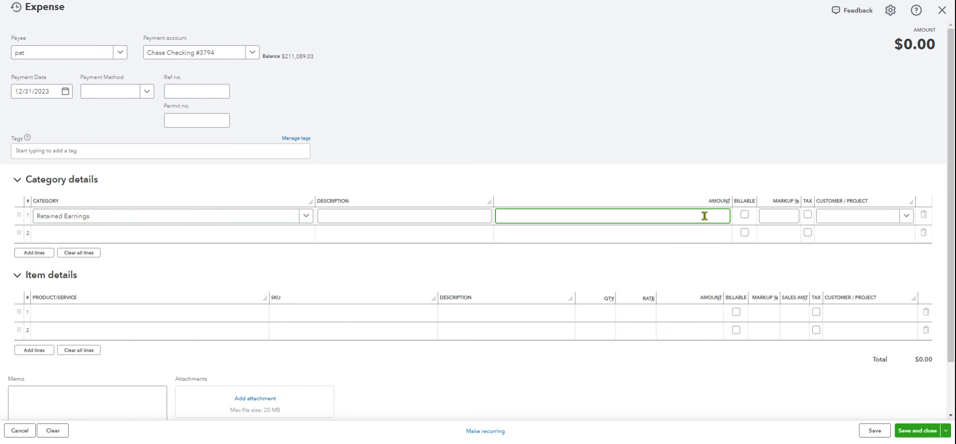
type(",00")
left_click(675, 77)
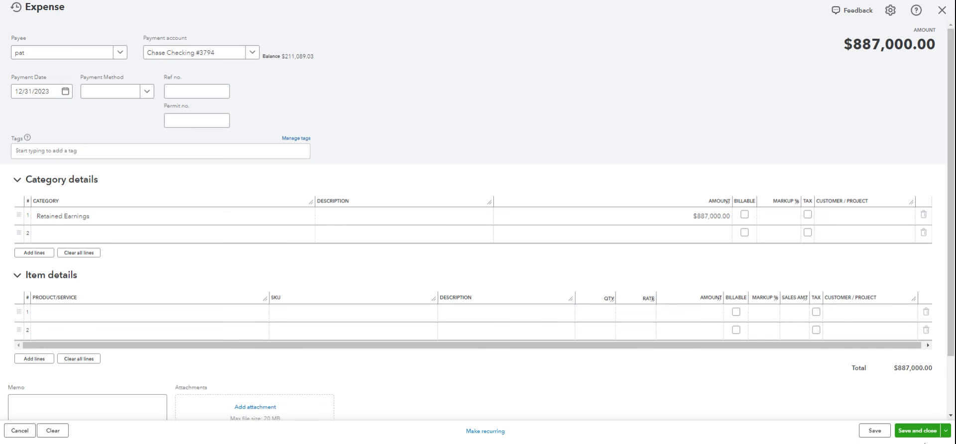
left_click(919, 433)
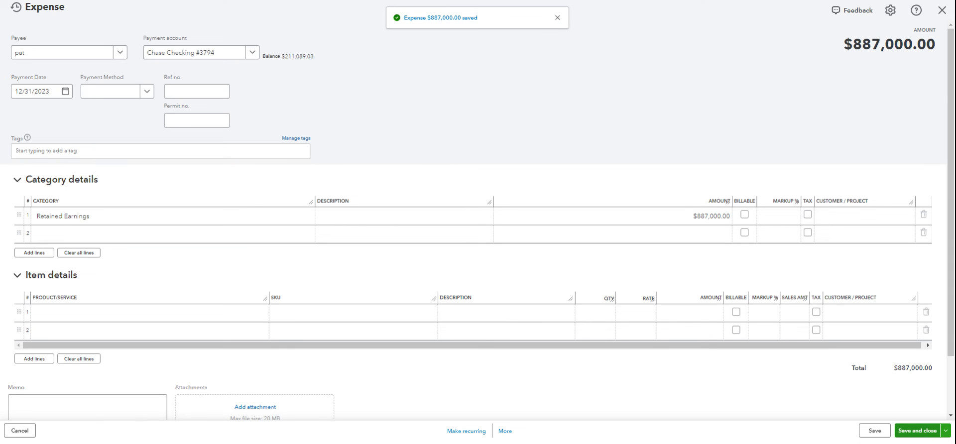
Review the updated Balance Sheet's equity section, then open the Profit and Loss report.
scroll(549, 282, "down", 5)
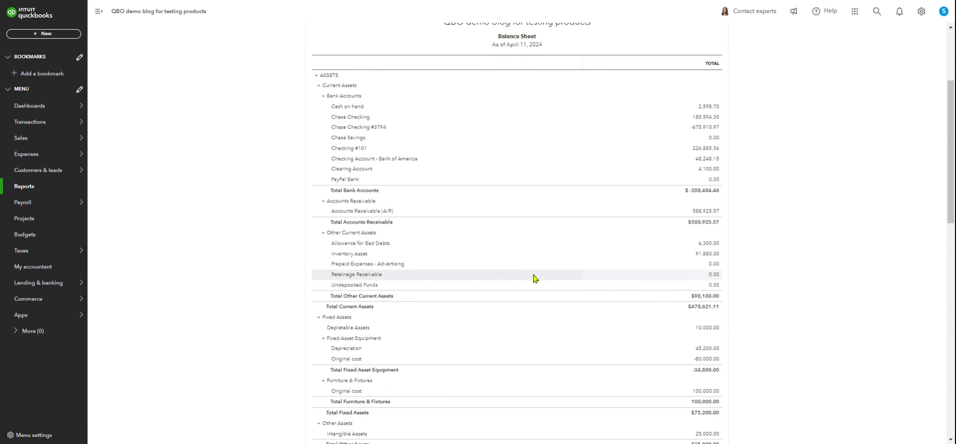
scroll(498, 272, "down", 12)
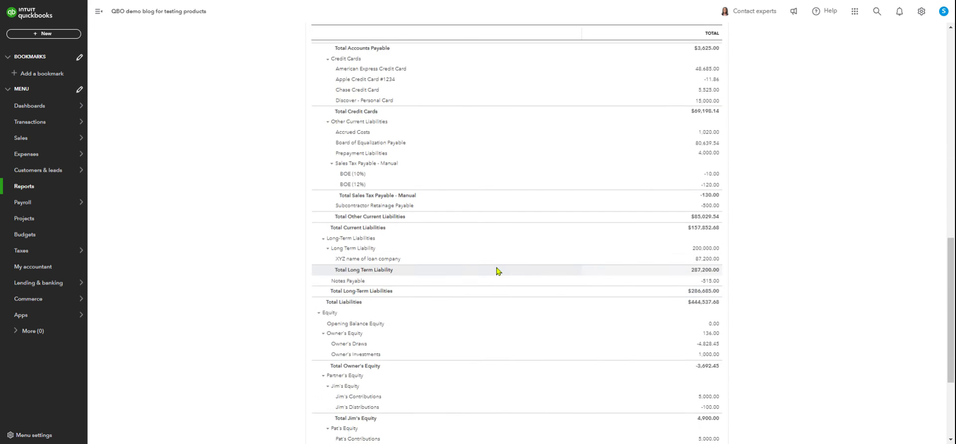
scroll(498, 272, "down", 3)
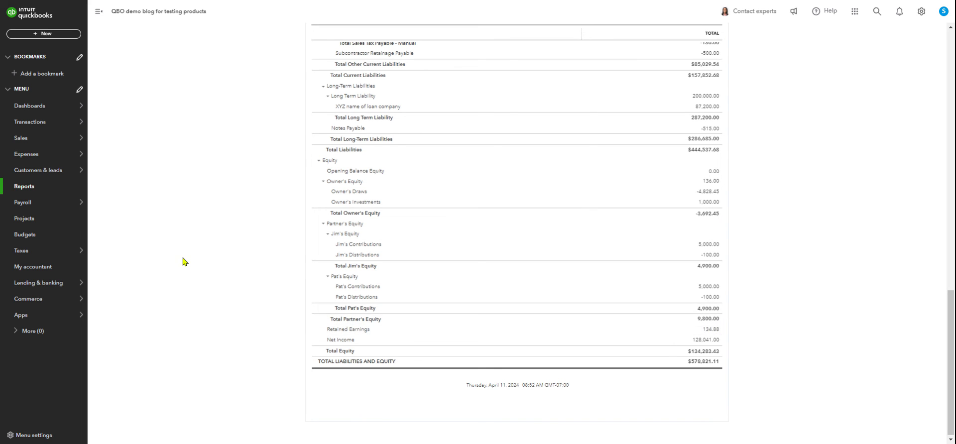
scroll(170, 250, "up", 1)
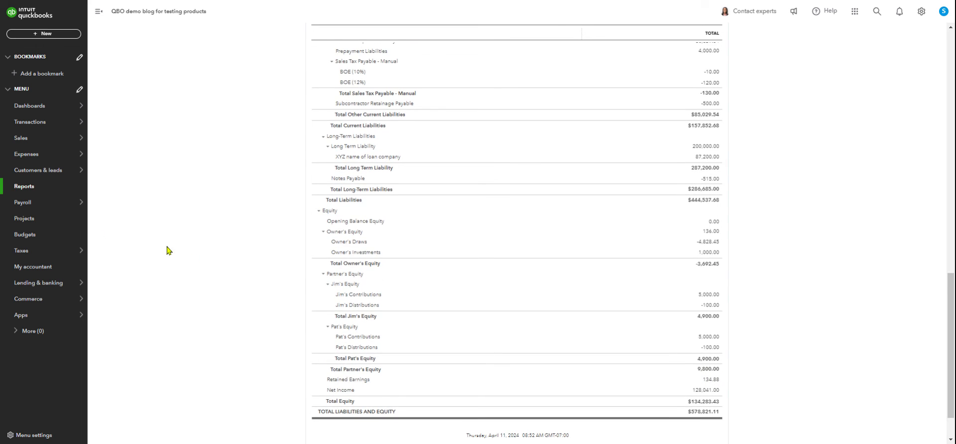
left_click(30, 190)
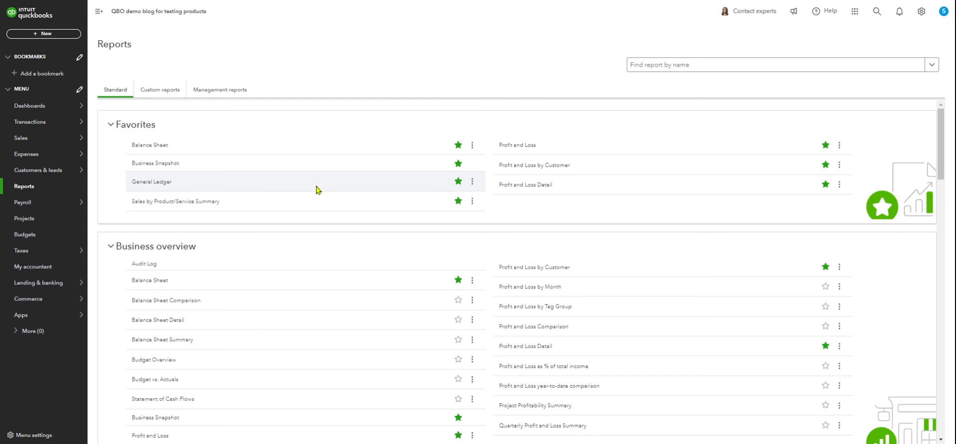
left_click(524, 147)
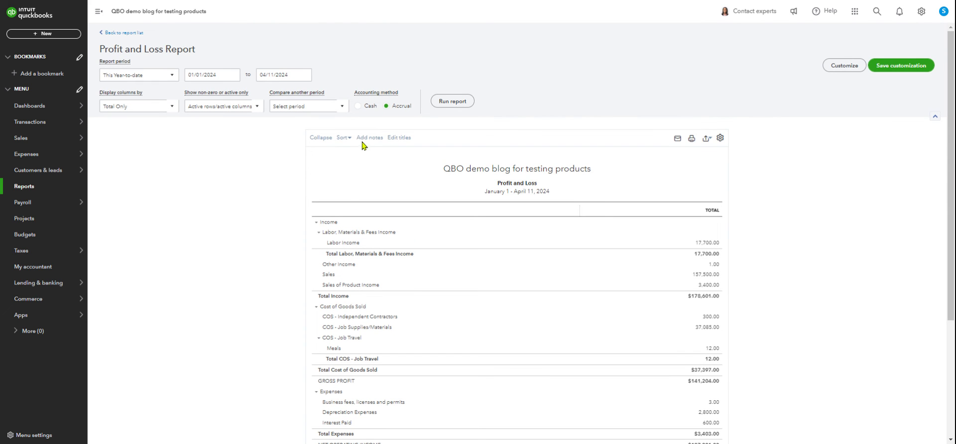
Set the Profit and Loss period to custom 01/01/2000 to 12/31/2023, run it and review net income.
left_click(163, 79)
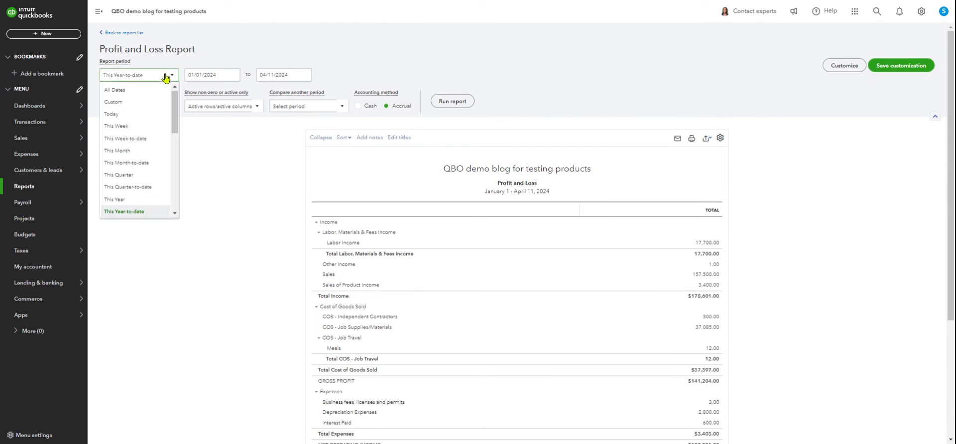
left_click(144, 91)
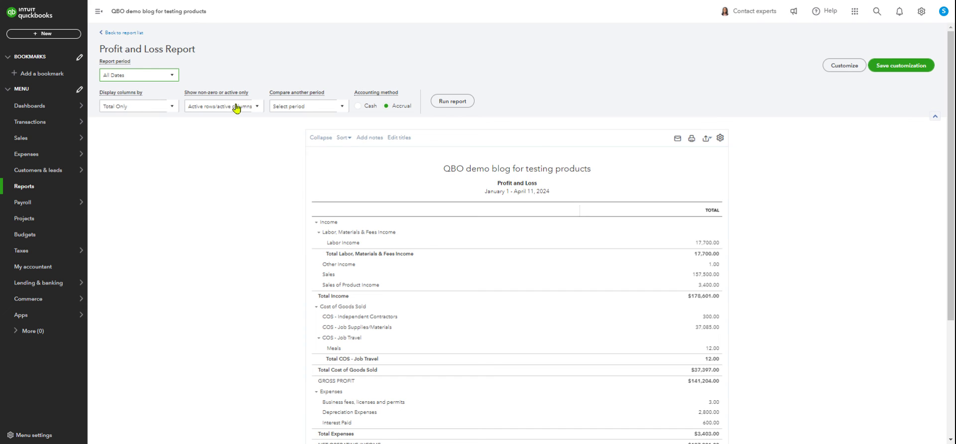
left_click(172, 75)
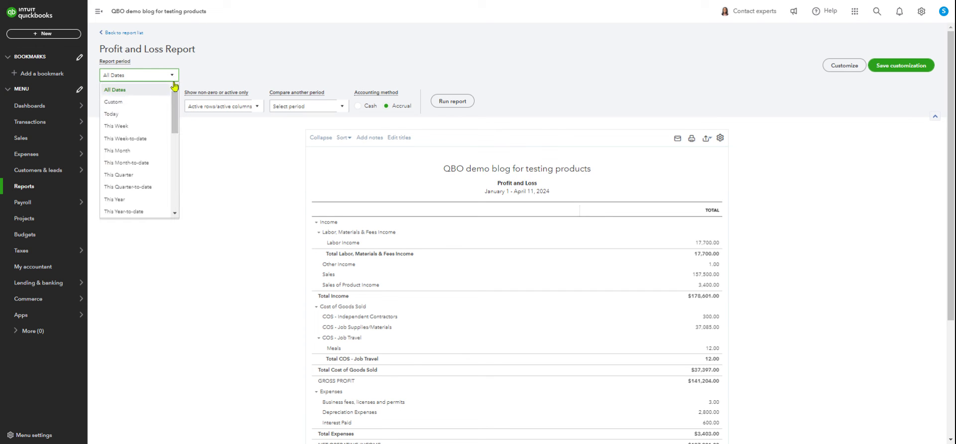
left_click(130, 103)
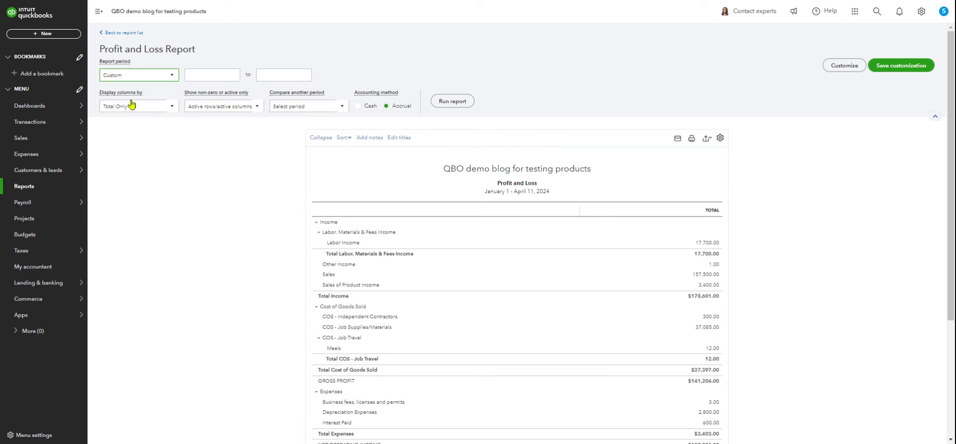
left_click(200, 72)
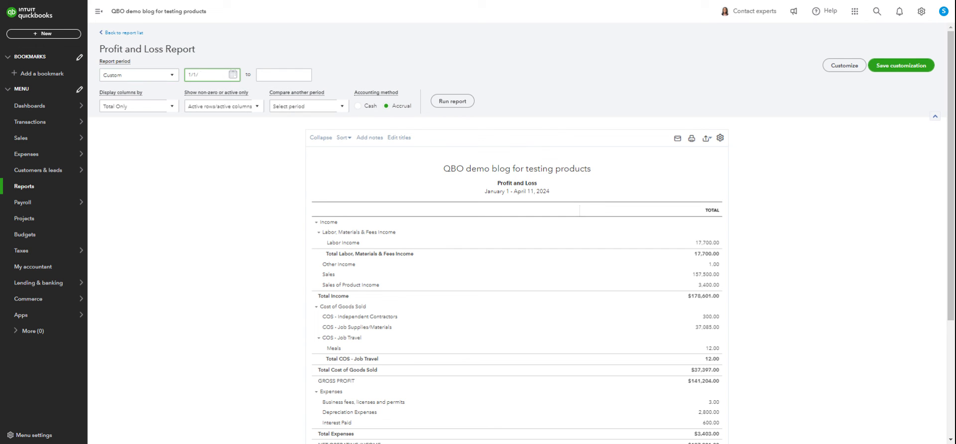
left_click(281, 73)
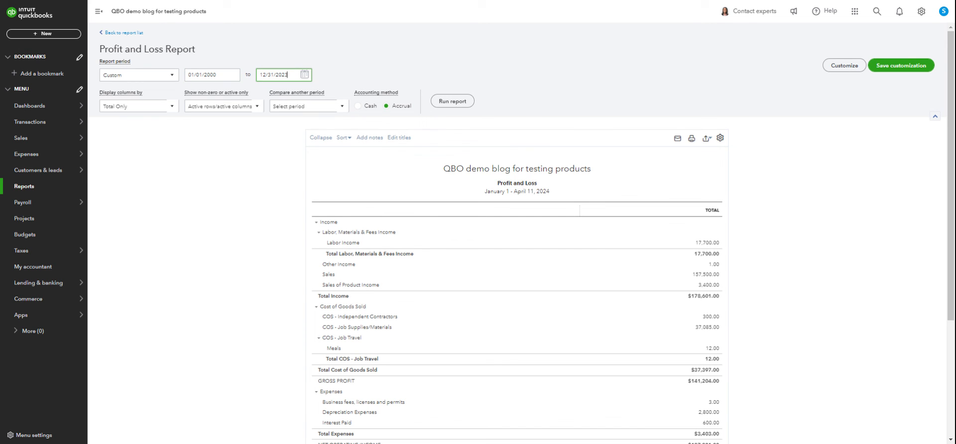
left_click(453, 101)
scroll(454, 102, "down", 2)
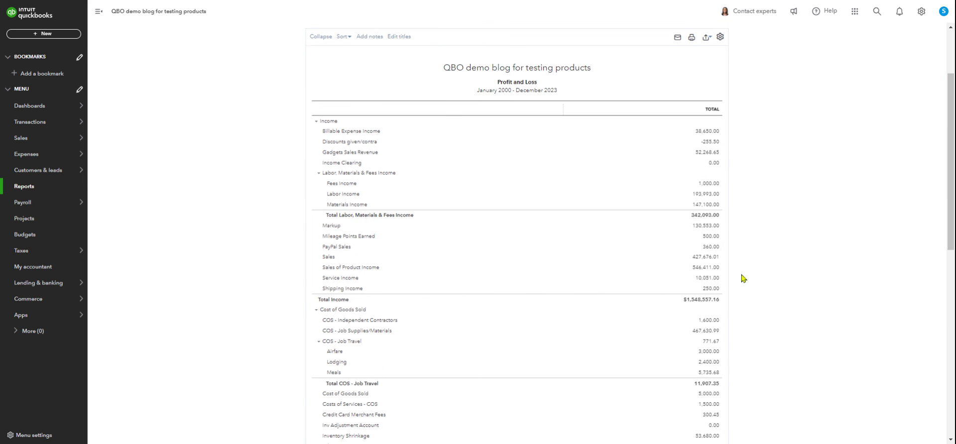
scroll(744, 278, "down", 10)
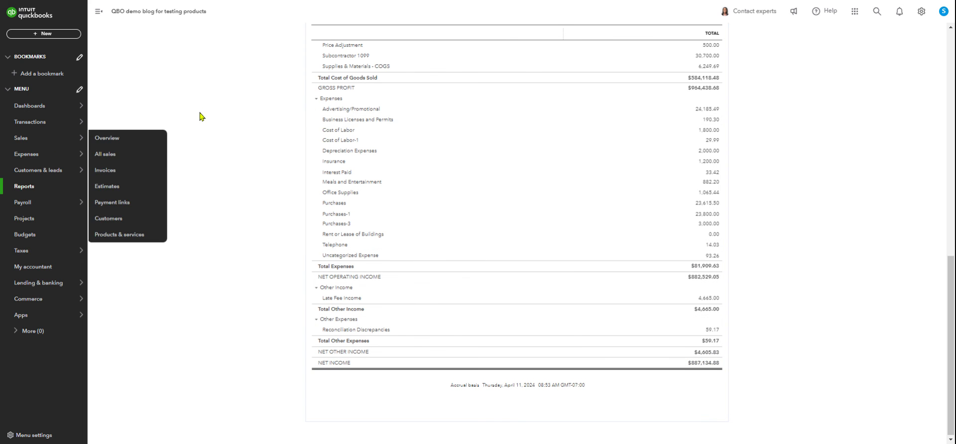
scroll(214, 119, "up", 10)
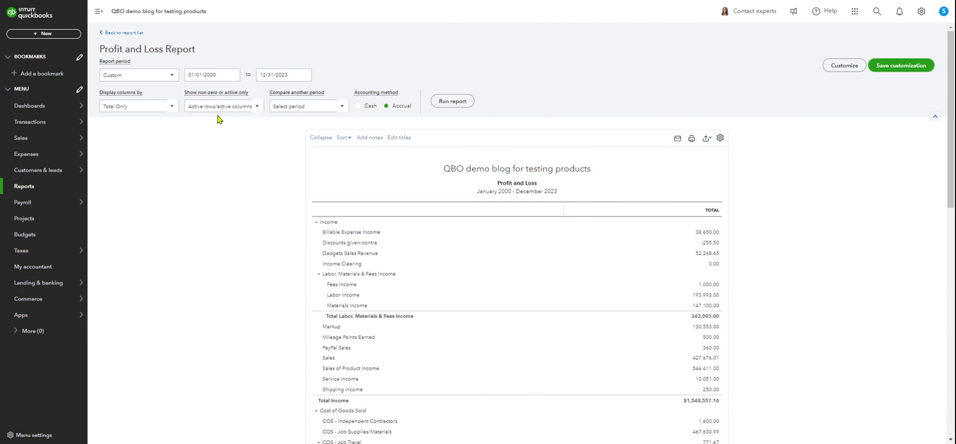
Display the report columns by Quarters and rerun it.
left_click(152, 106)
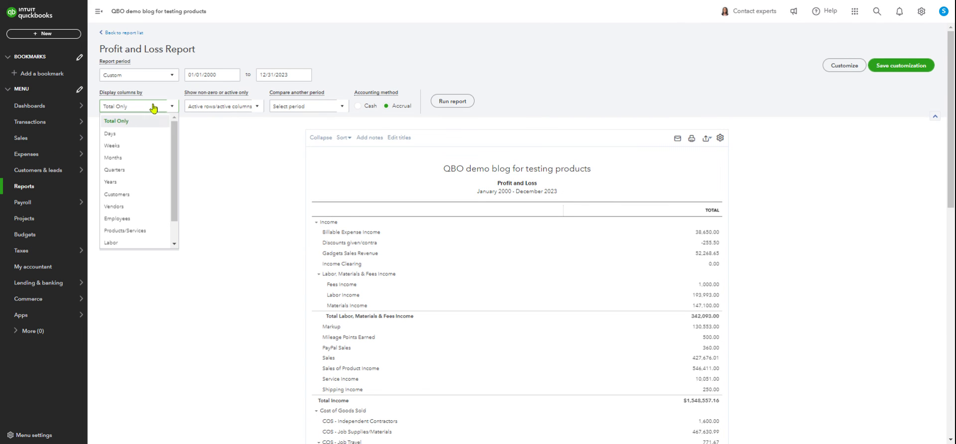
left_click(140, 171)
left_click(458, 102)
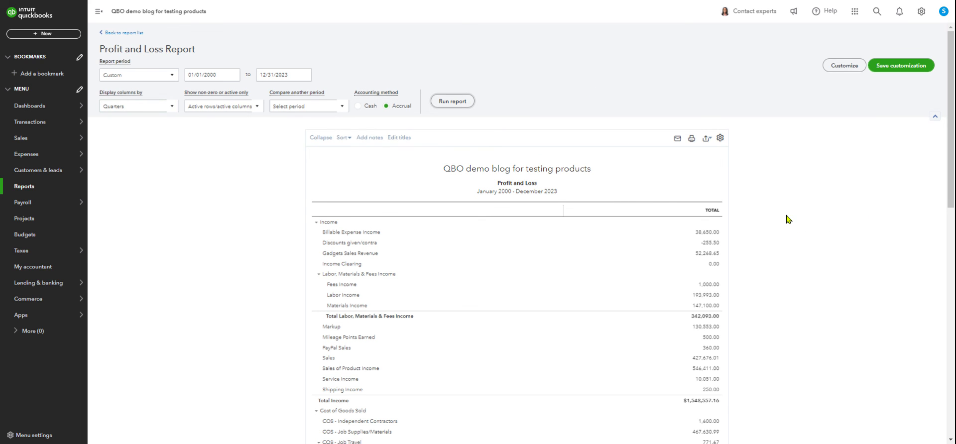
scroll(789, 219, "down", 7)
scroll(784, 209, "down", 4)
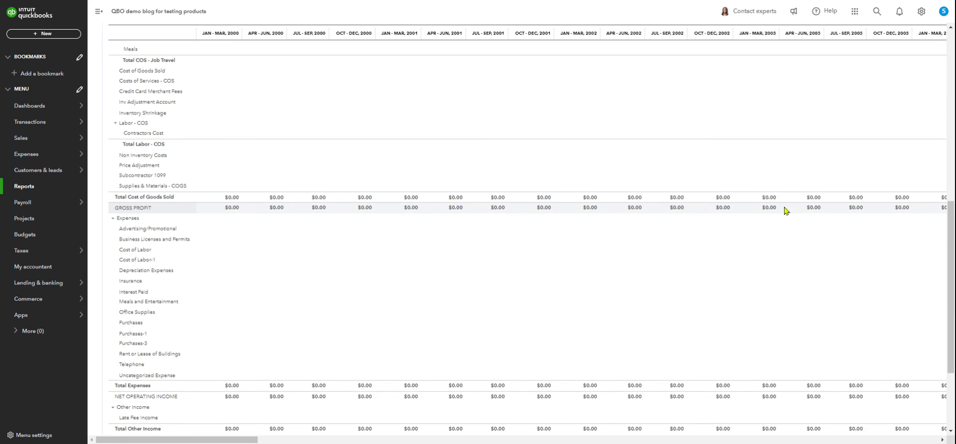
scroll(757, 205, "up", 10)
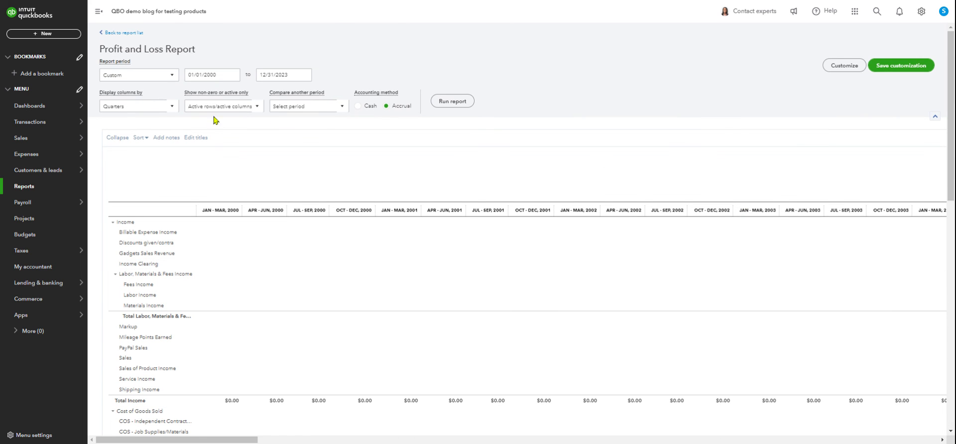
Switch the report columns back to Total Only and review the net income.
left_click(164, 108)
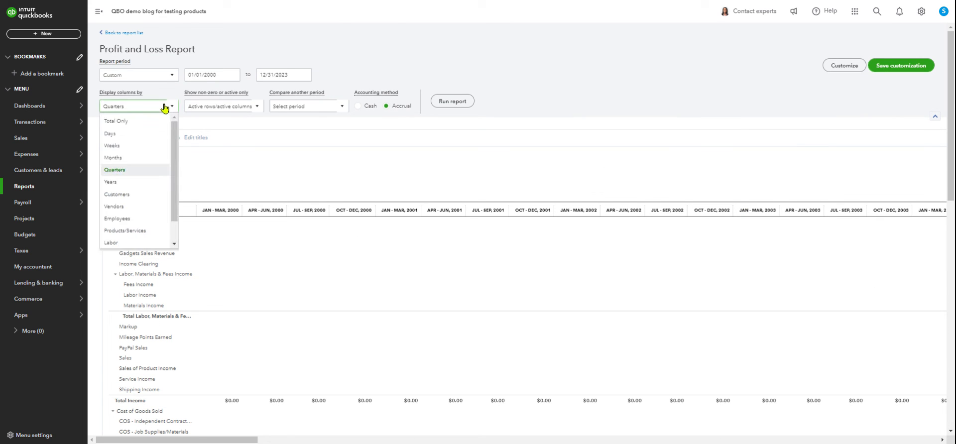
left_click(137, 124)
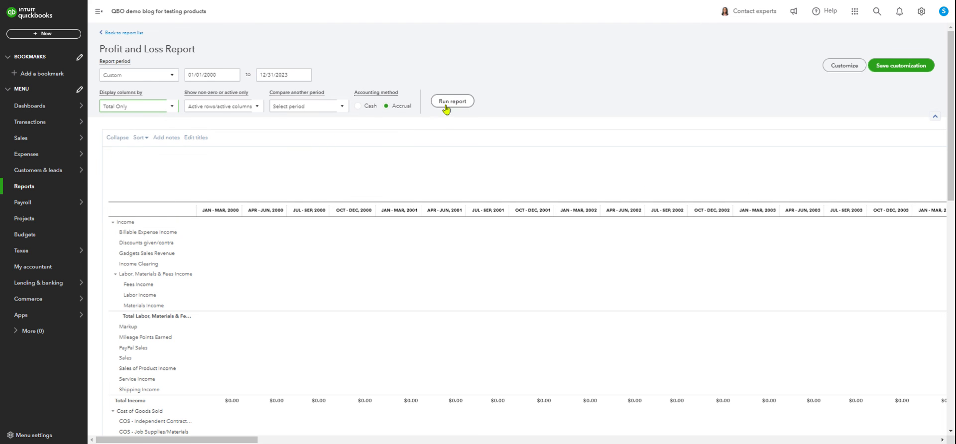
scroll(792, 234, "down", 15)
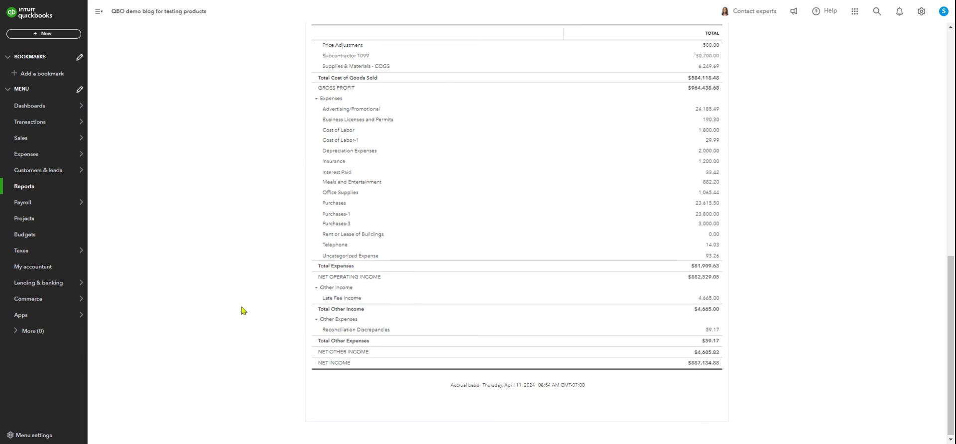
scroll(243, 311, "up", 1)
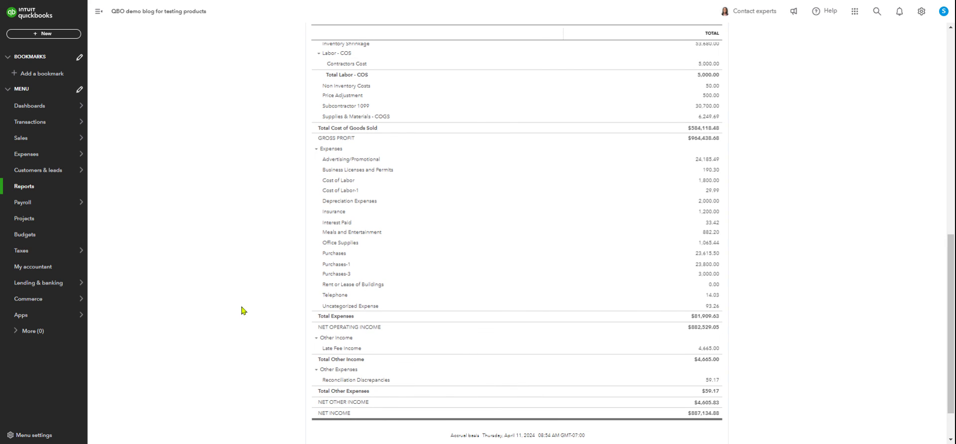
Open the Balance Sheet report and review its equity section, including partner equity, retained earnings and net income.
scroll(242, 310, "up", 2)
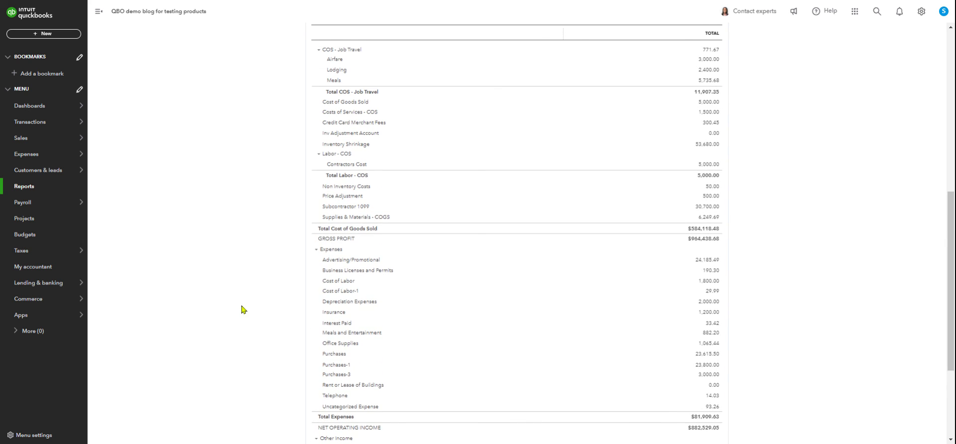
left_click(28, 188)
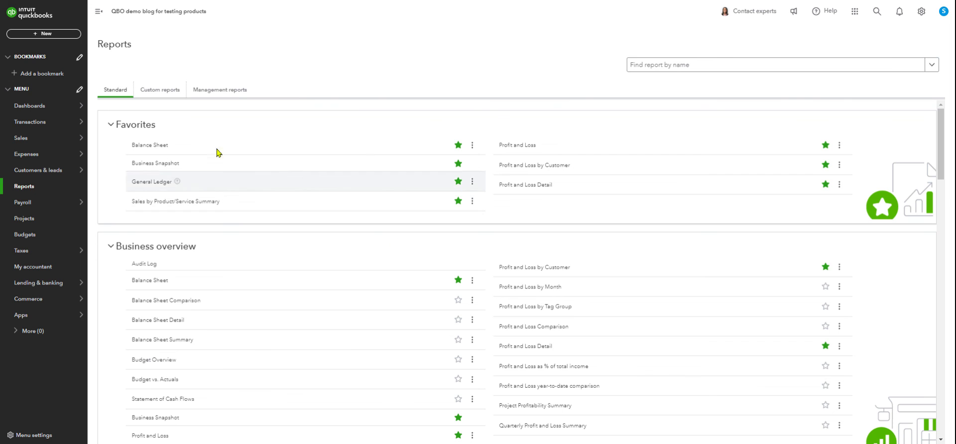
left_click(151, 145)
scroll(620, 256, "down", 4)
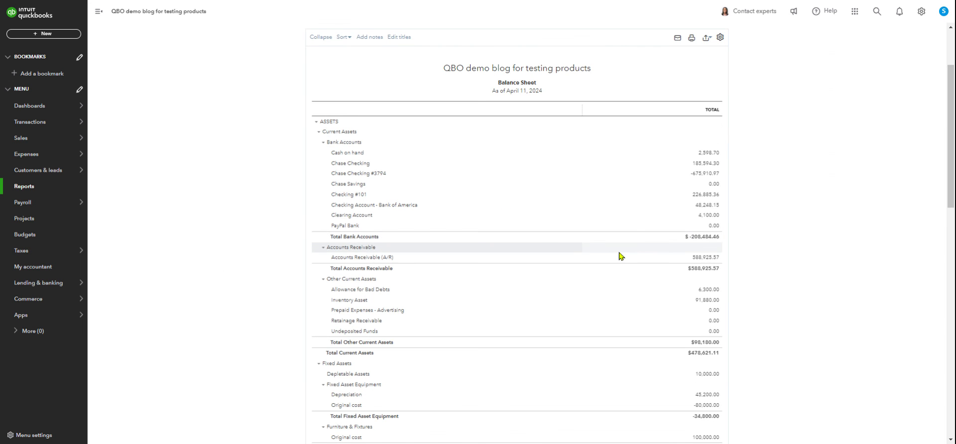
scroll(523, 284, "down", 1)
scroll(438, 294, "down", 6)
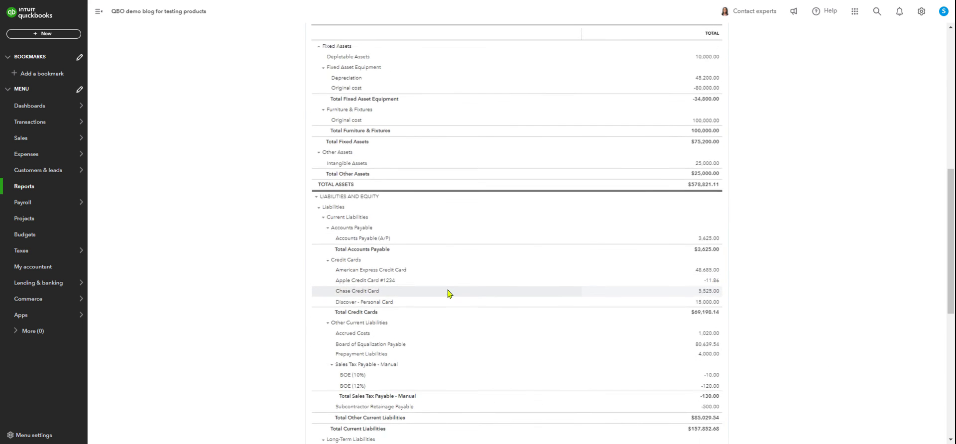
scroll(433, 250, "down", 5)
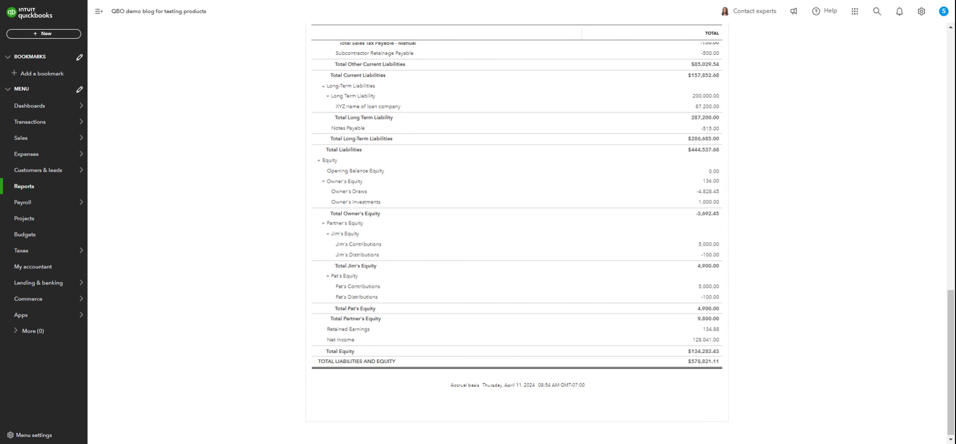
scroll(257, 300, "up", 1)
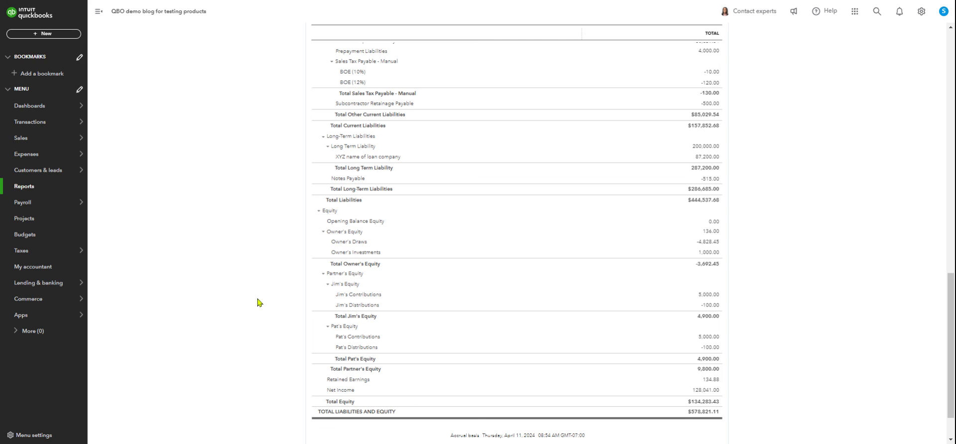